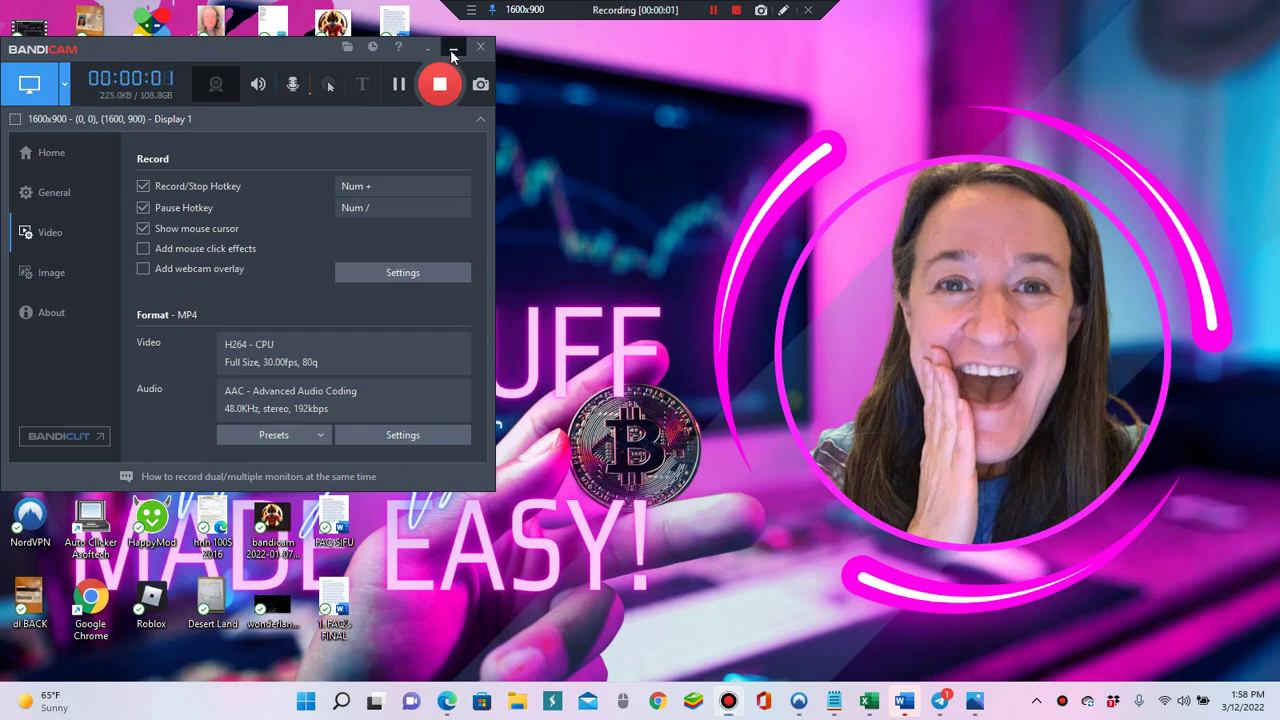
Minimize the Bandicam recorder and restore Edge on its blank new tab.
left_click(453, 50)
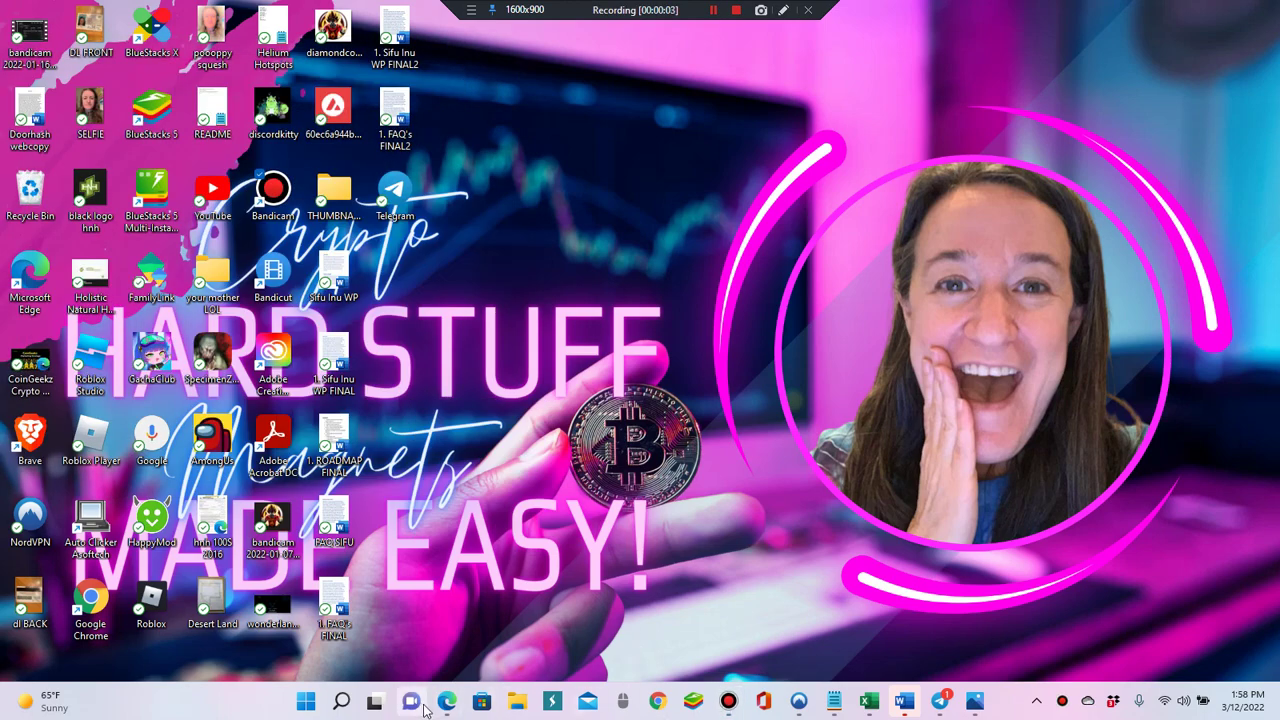
mouse_move(446, 701)
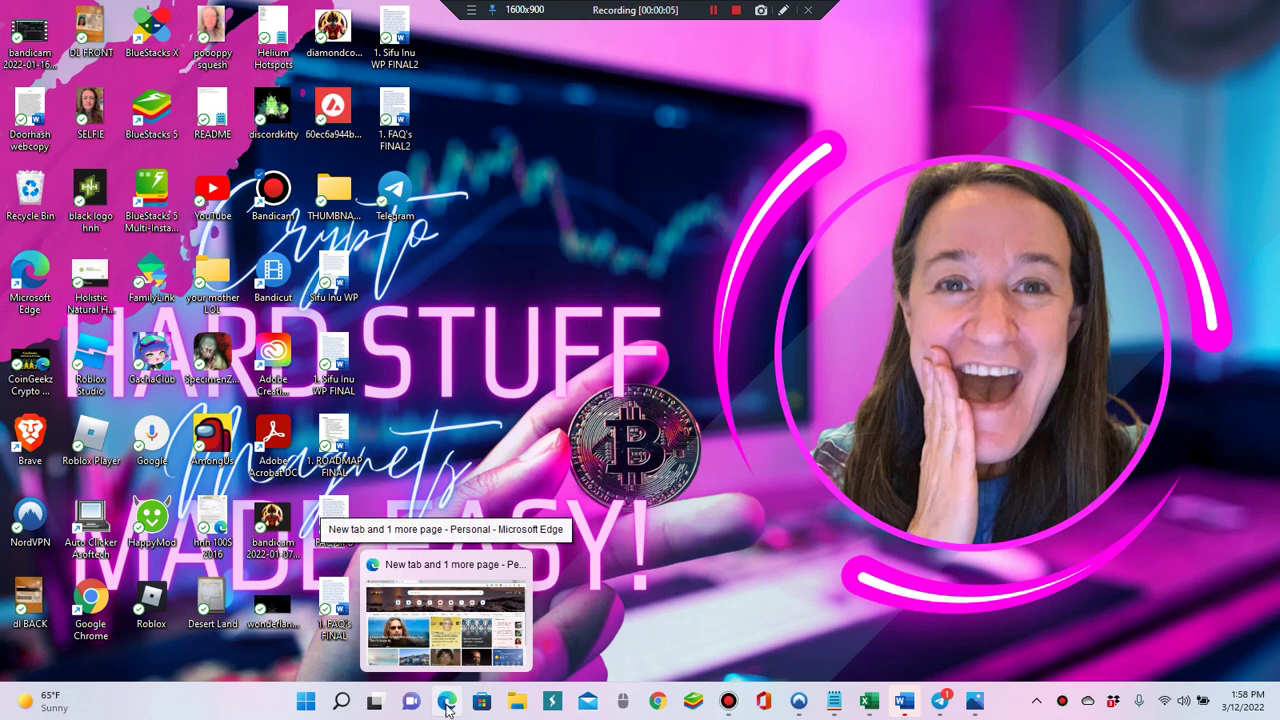
left_click(447, 704)
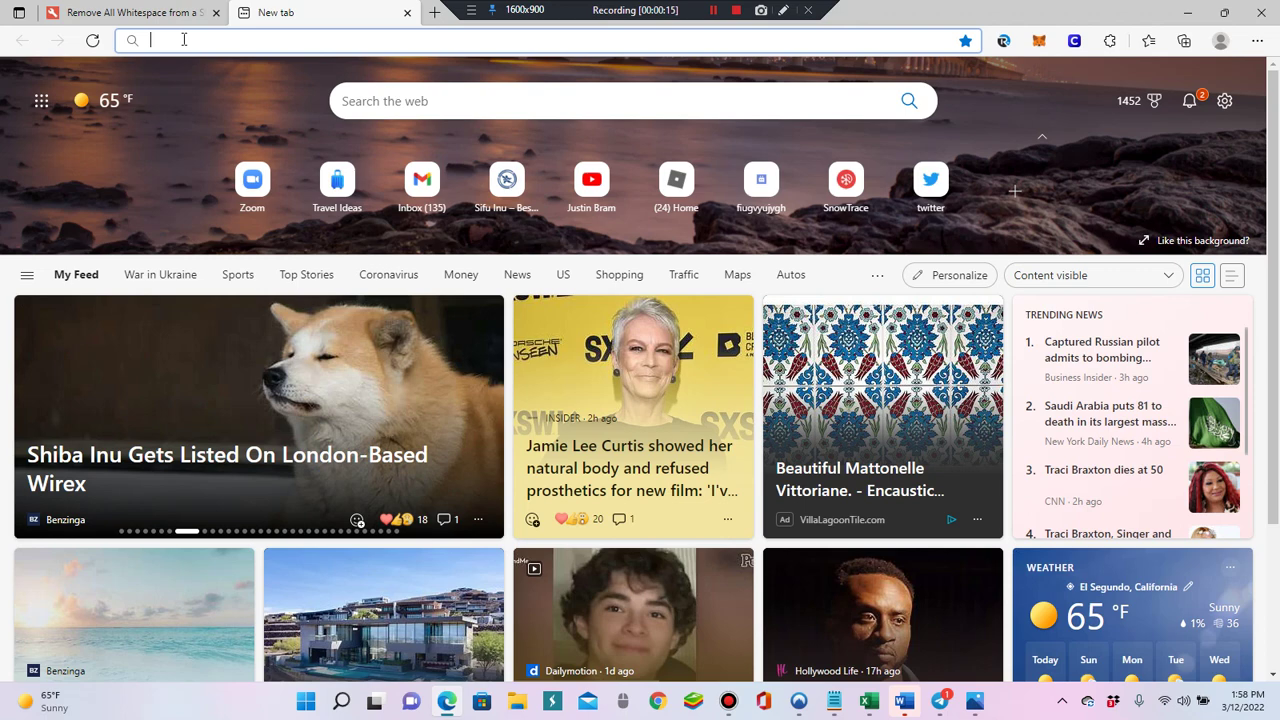
Load chainlist.org in the new tab via the address bar suggestion.
type("c")
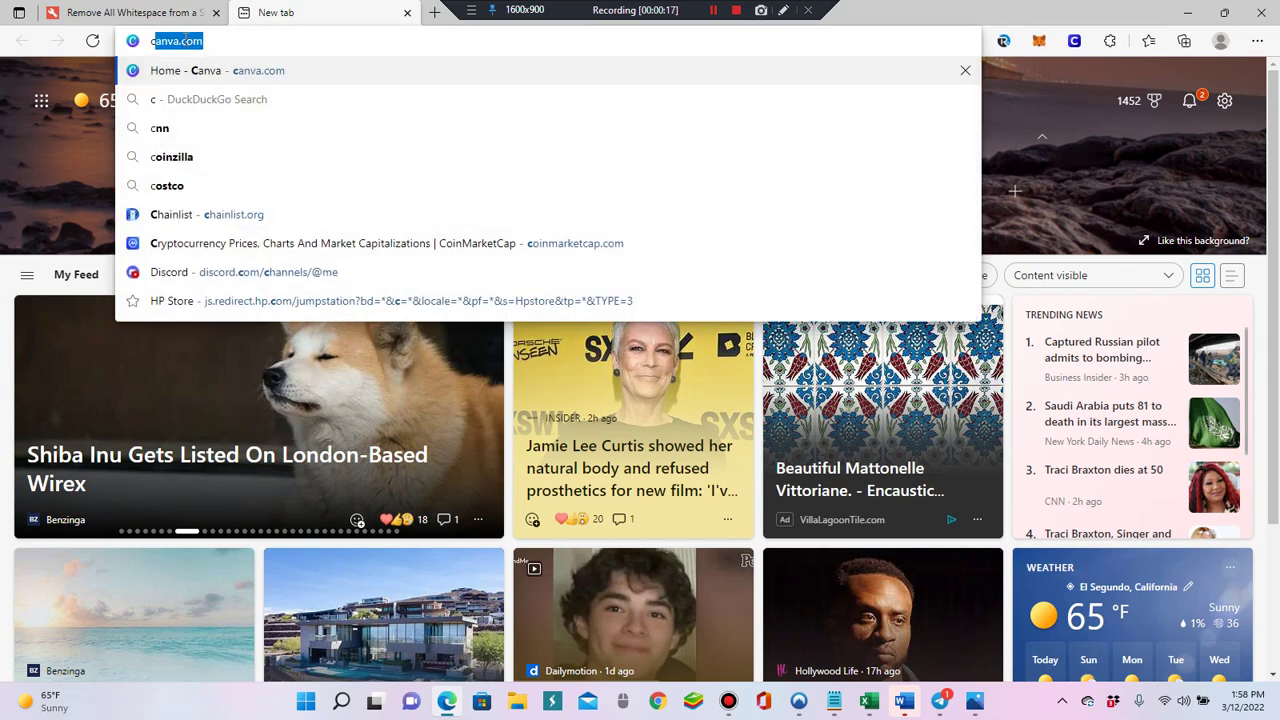
type("hainli")
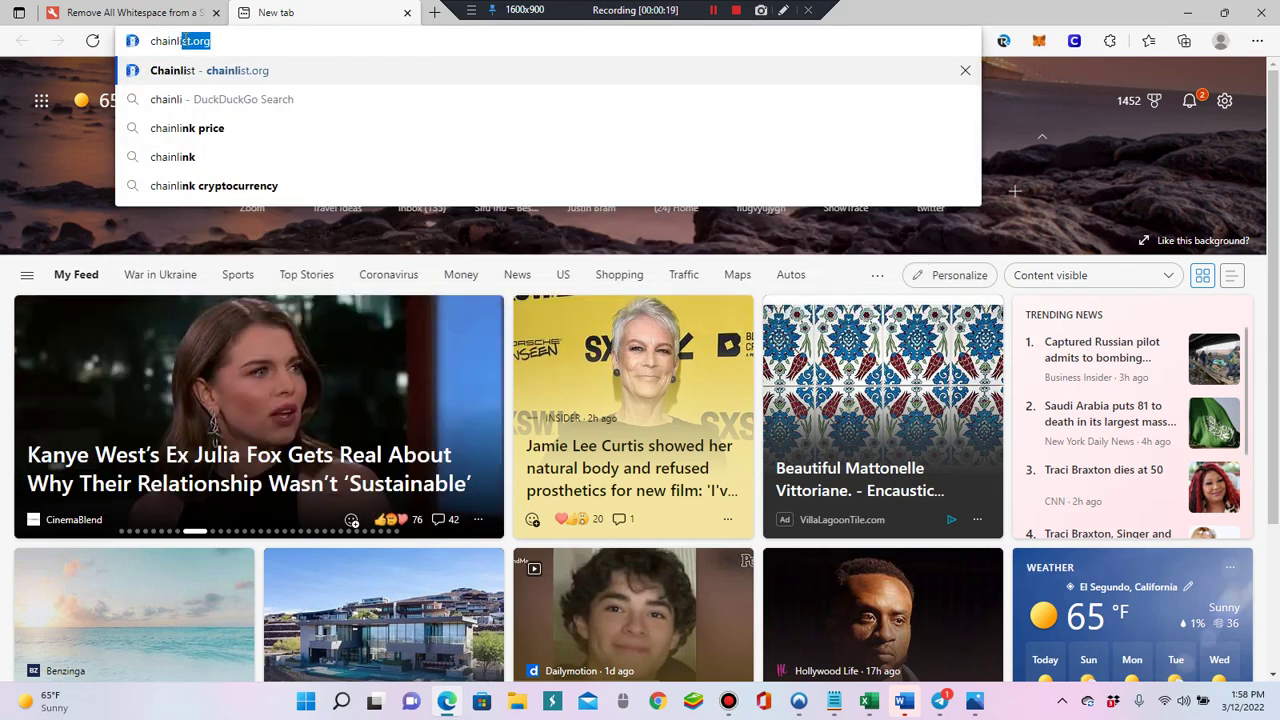
type("st")
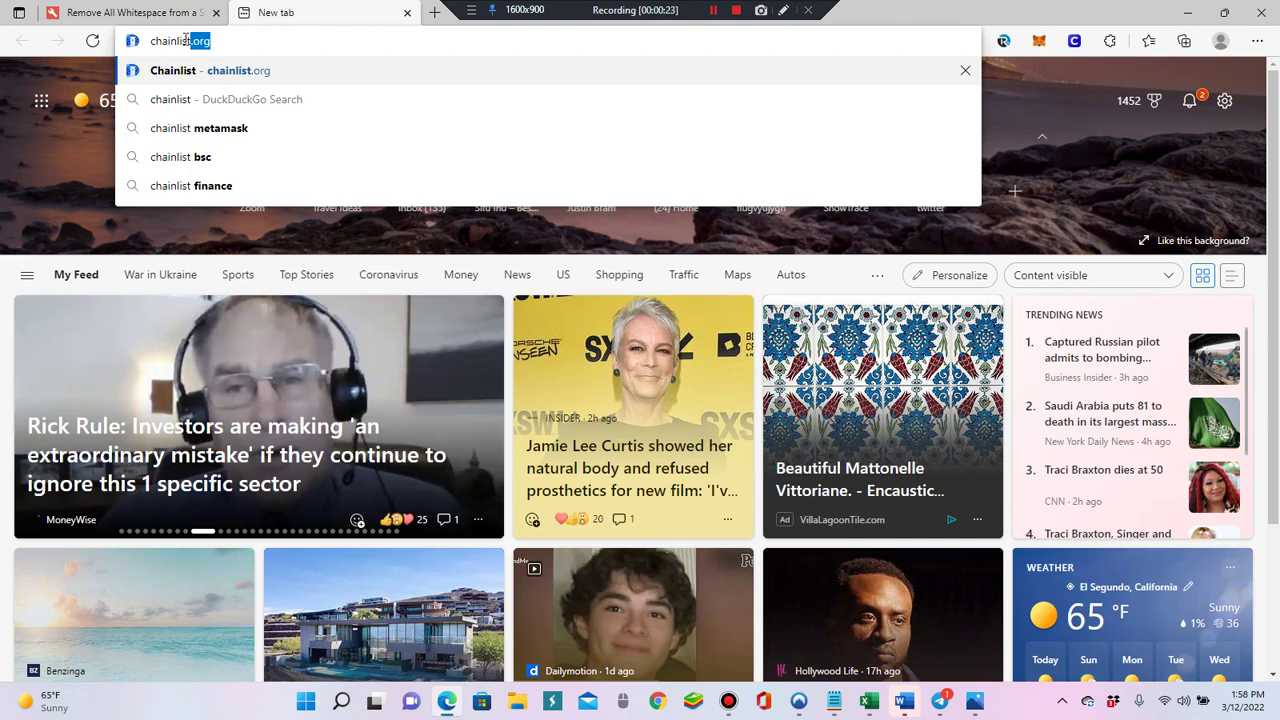
key("Right")
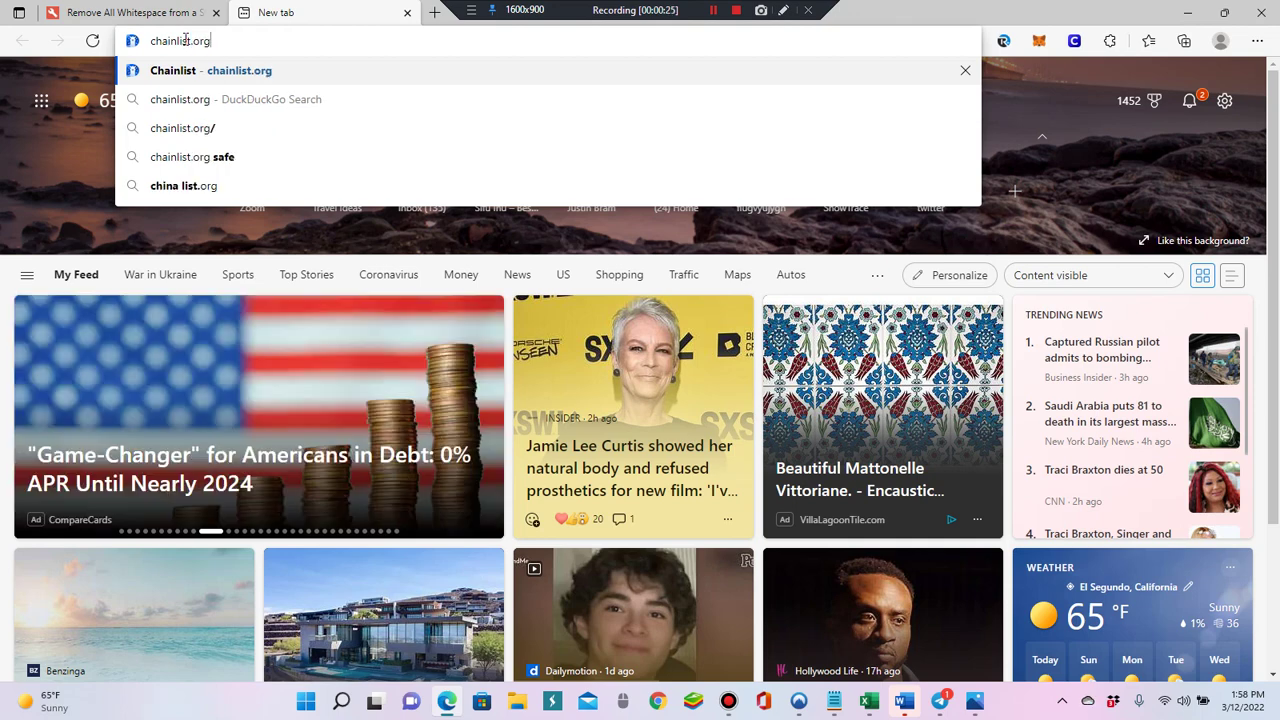
key("Return")
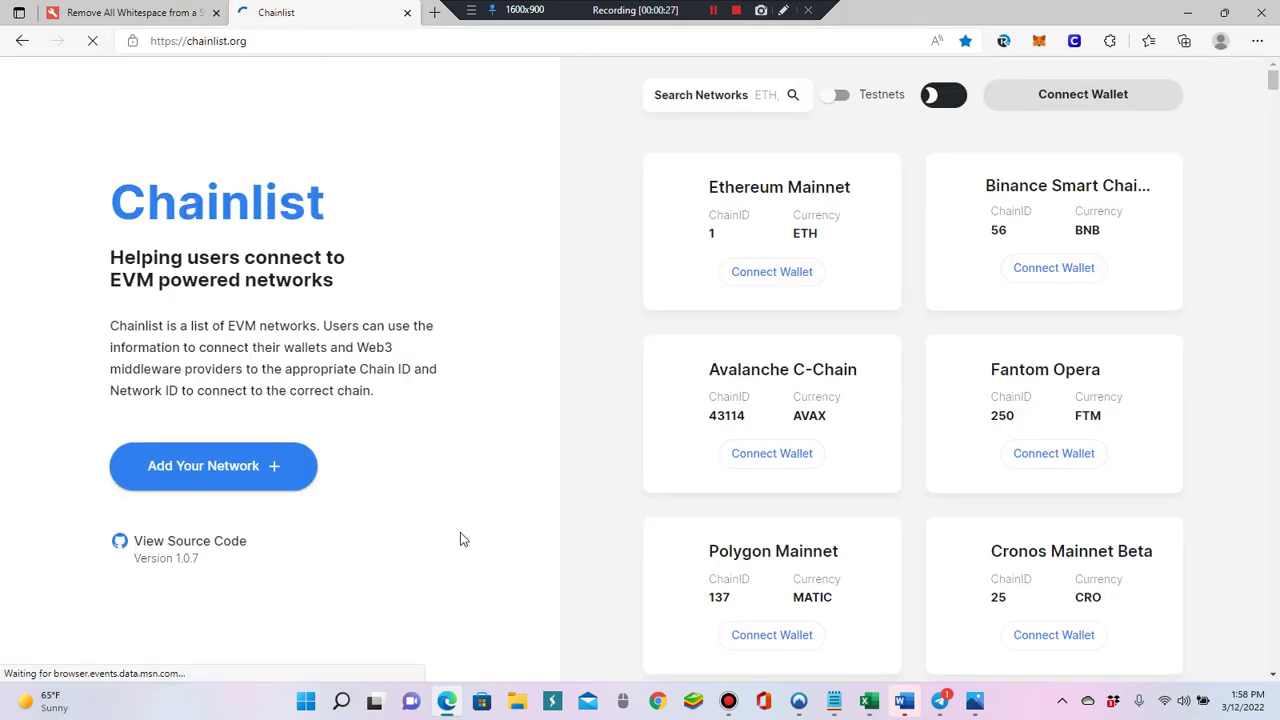
Connect MetaMask, filter networks by 'bsc', and add Binance Smart Chain (ChainID 56) to MetaMask.
left_click(1076, 95)
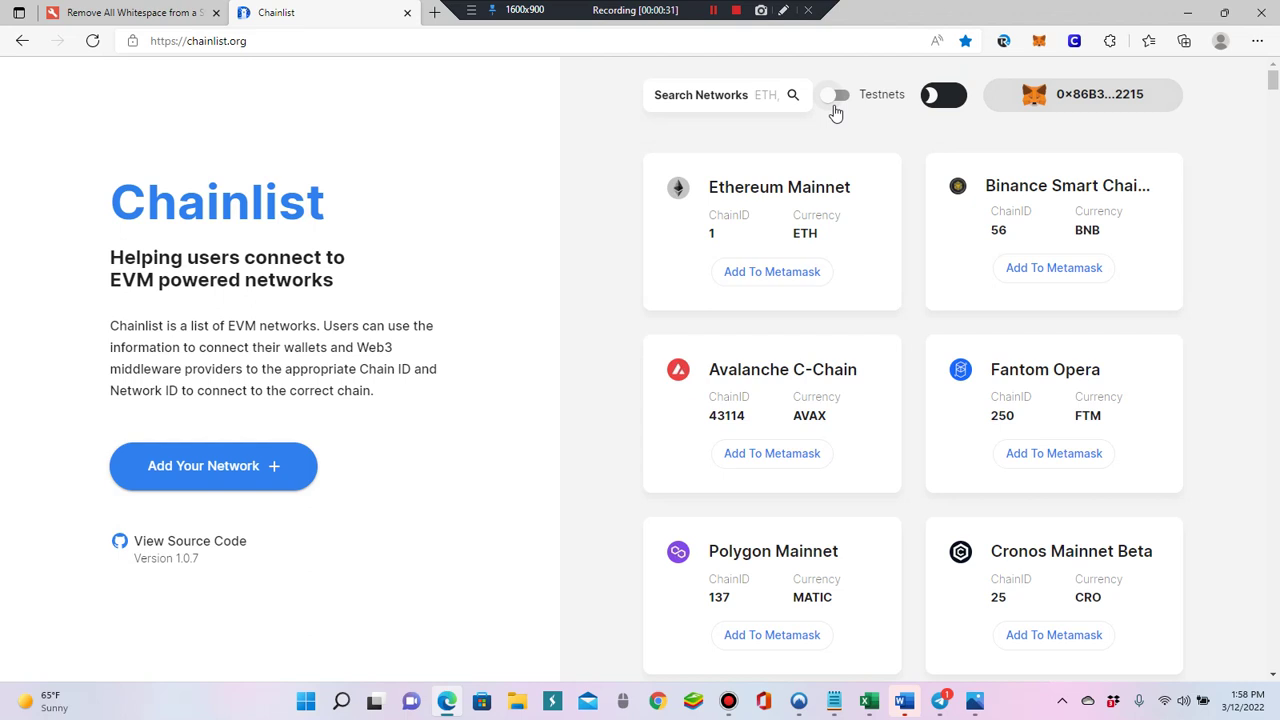
left_click(771, 96)
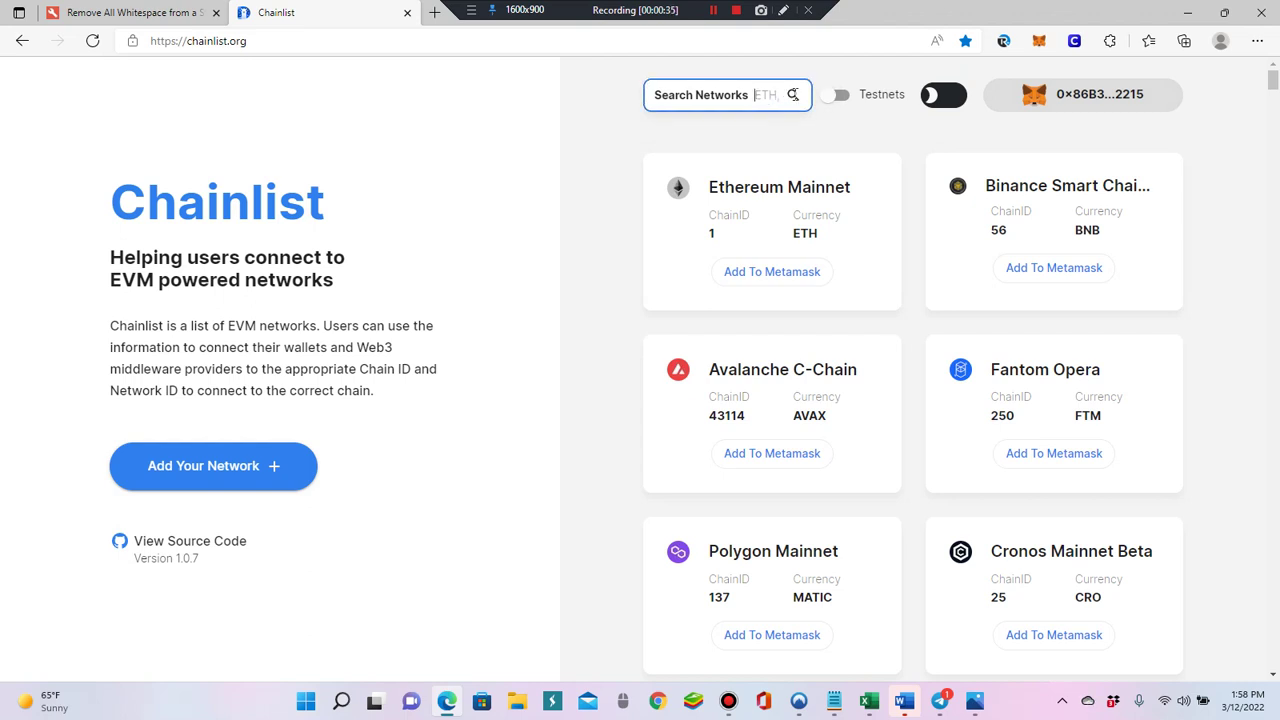
type("bsc")
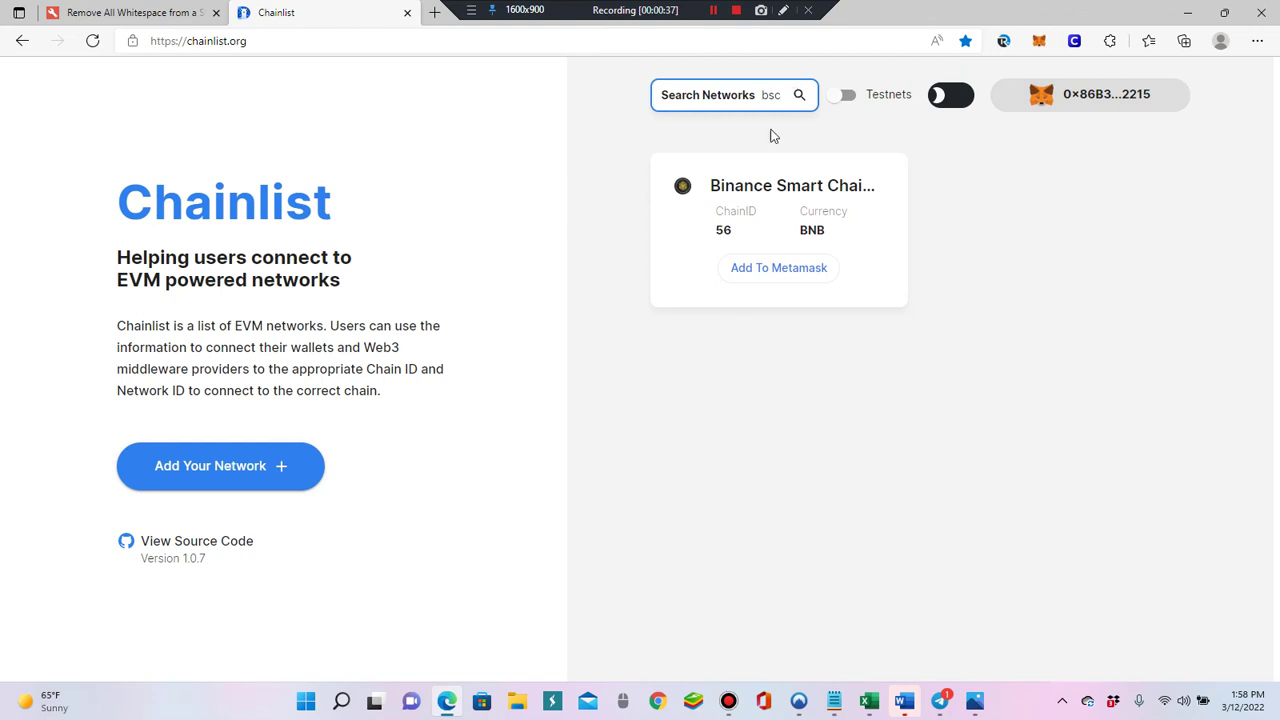
left_click(780, 270)
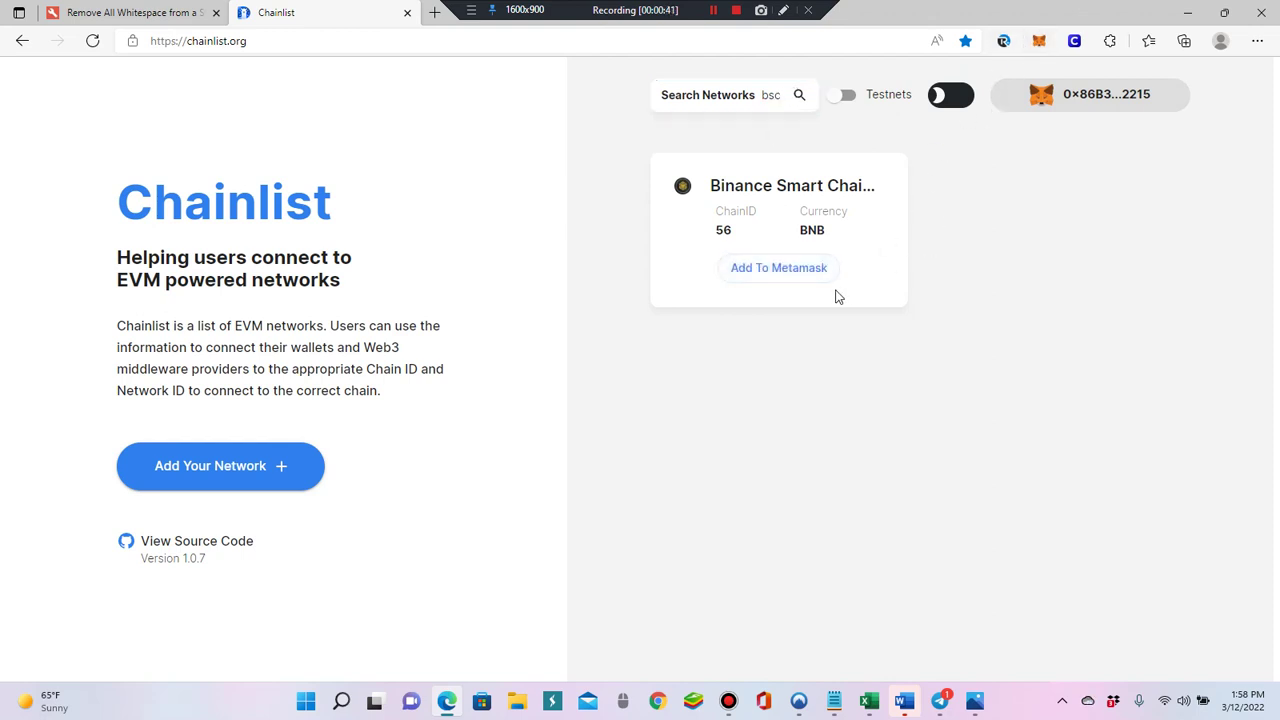
left_click(786, 272)
left_click(1038, 48)
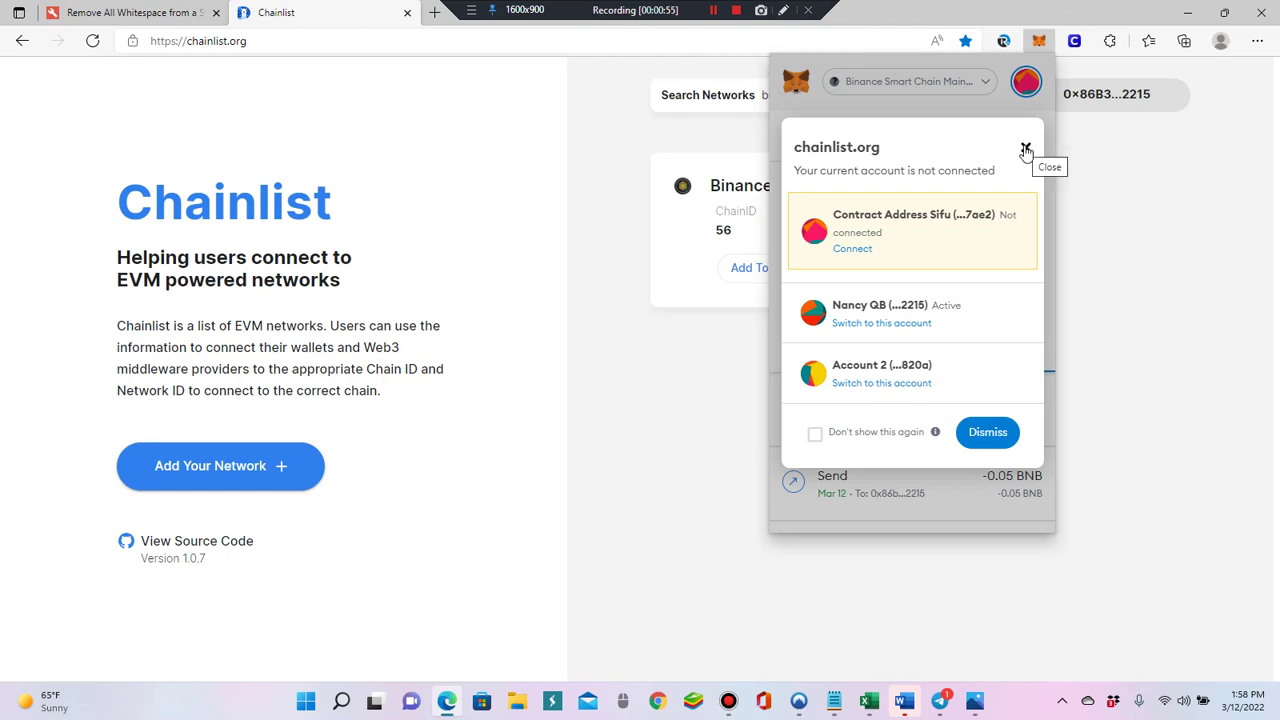
Dismiss the connection notice, open MetaMask's Import tokens form, and start a new Edge tab.
left_click(1025, 150)
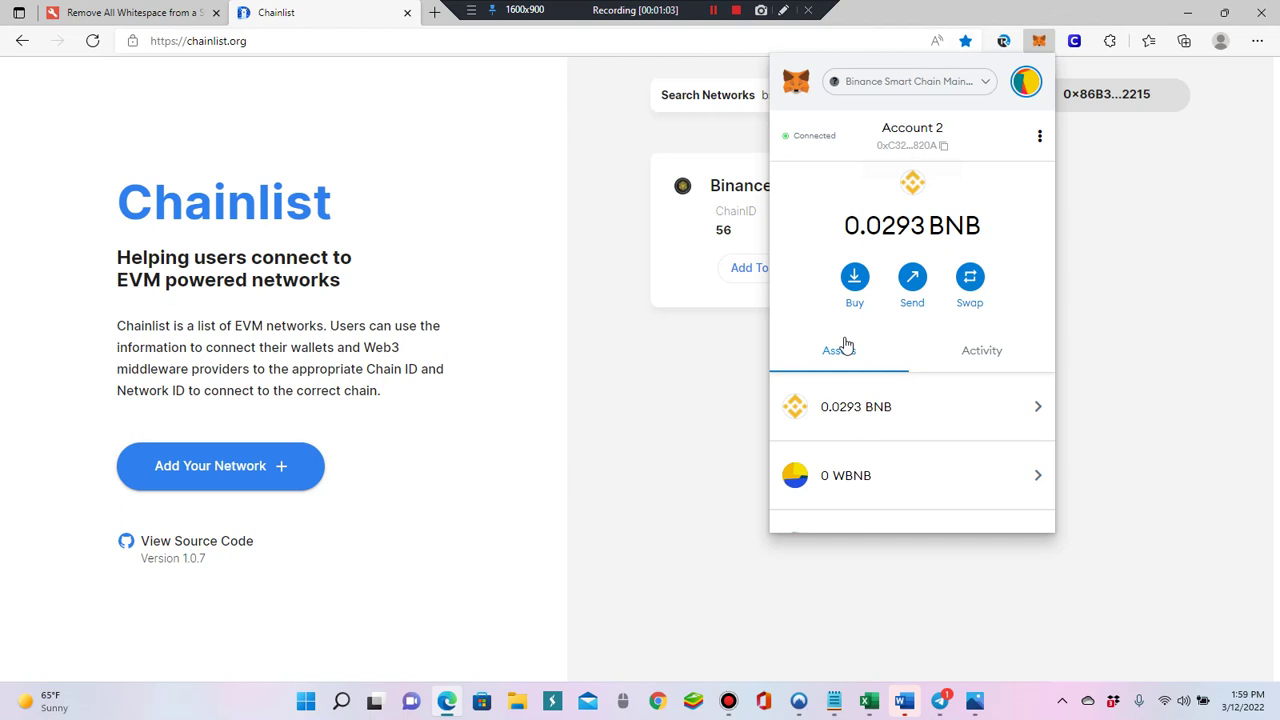
scroll(835, 357, "down", 2)
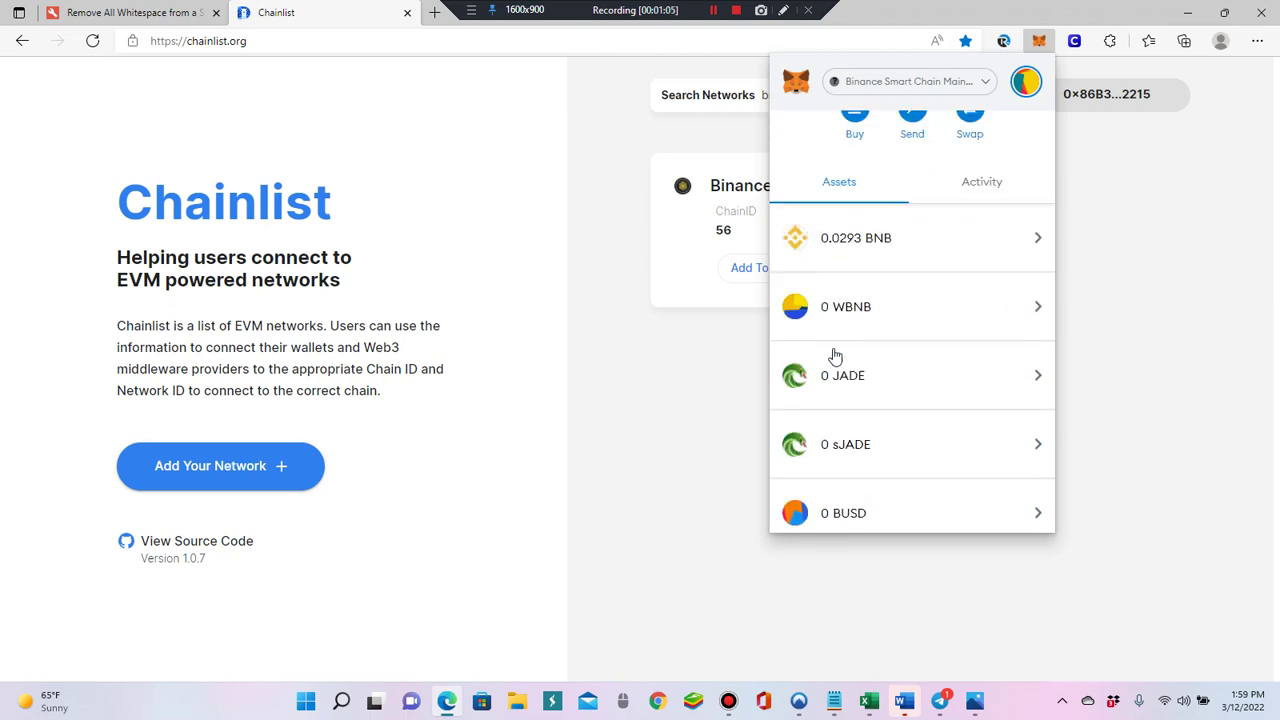
scroll(835, 357, "down", 3)
scroll(835, 357, "down", 3)
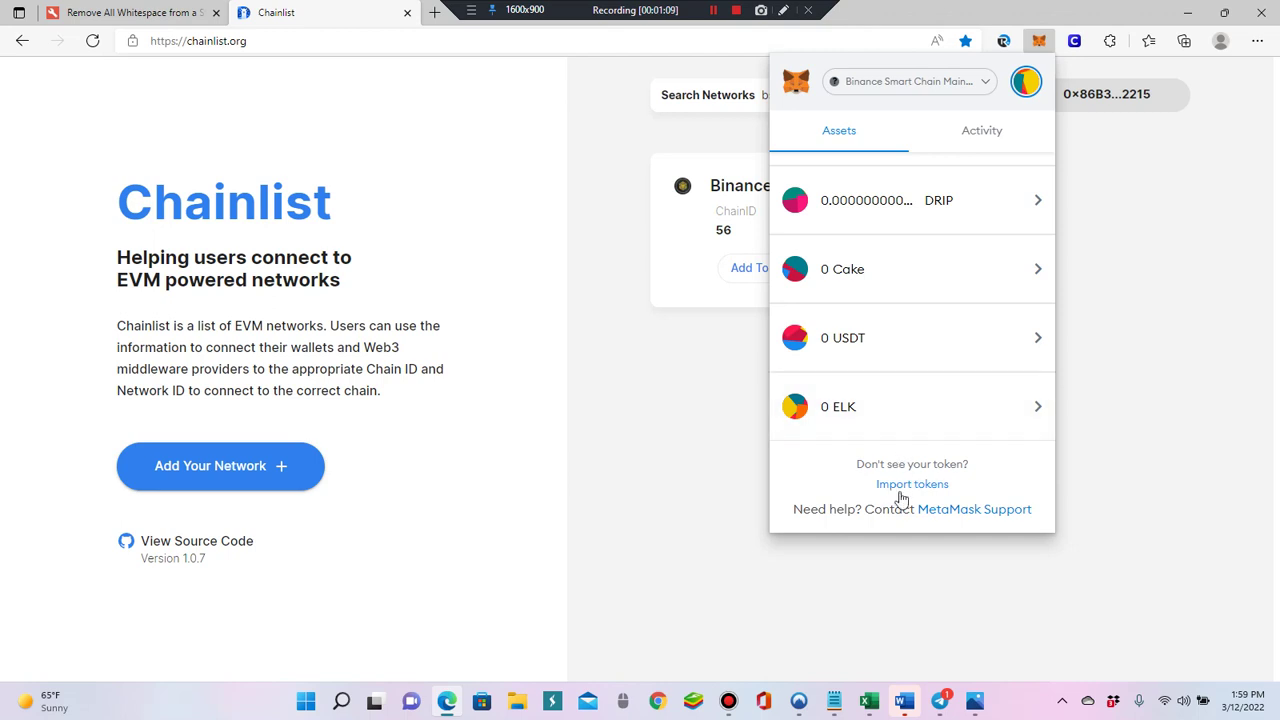
left_click(900, 485)
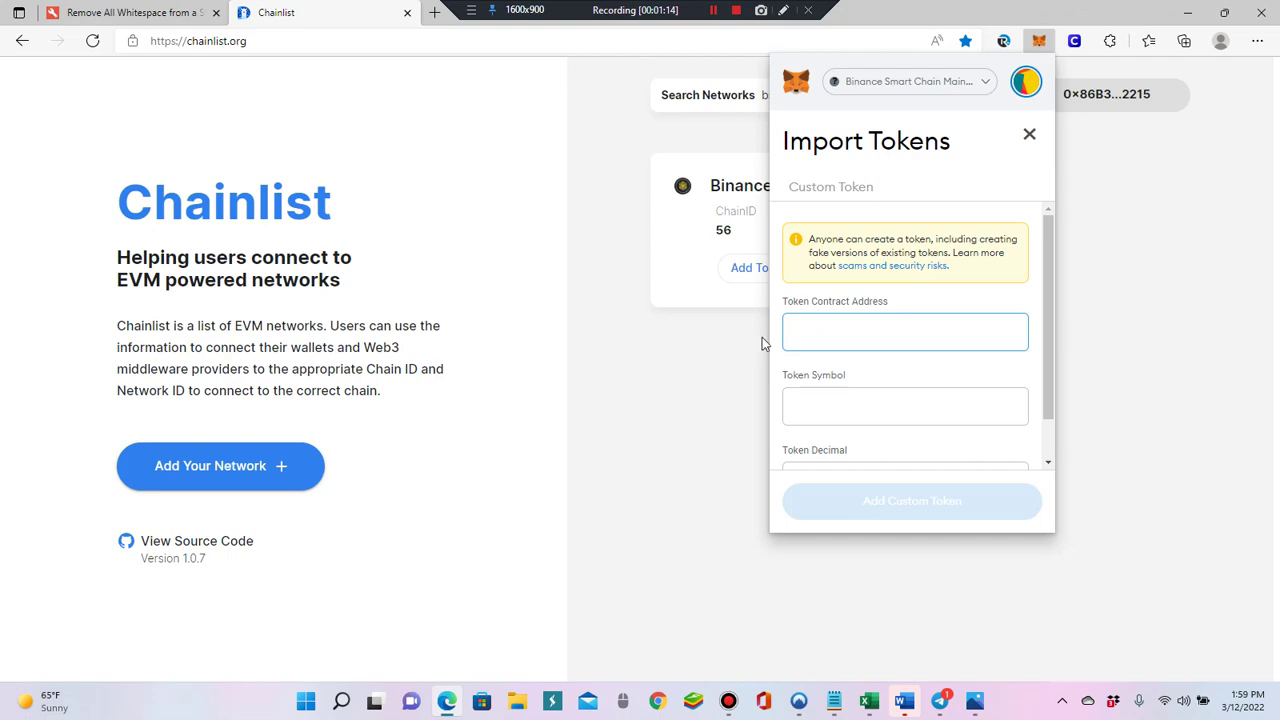
left_click(435, 12)
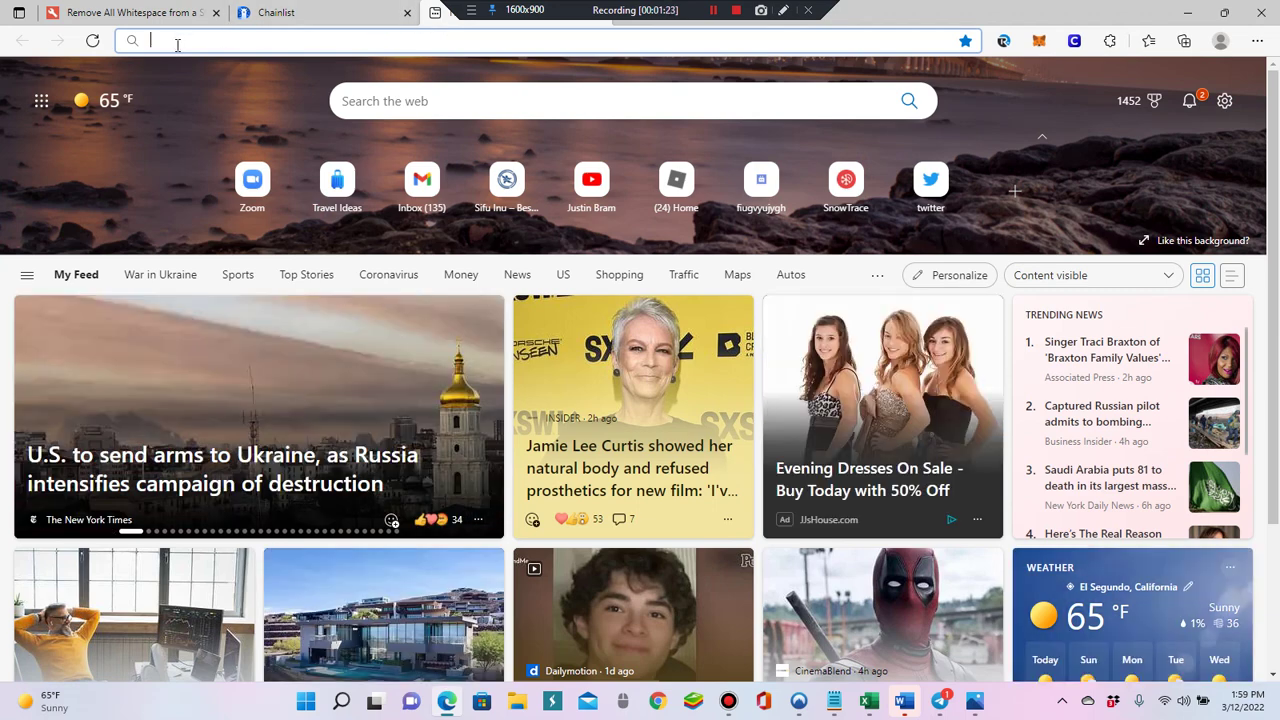
Load sifuinu.io using the address bar autocomplete.
type("sifuinu.io")
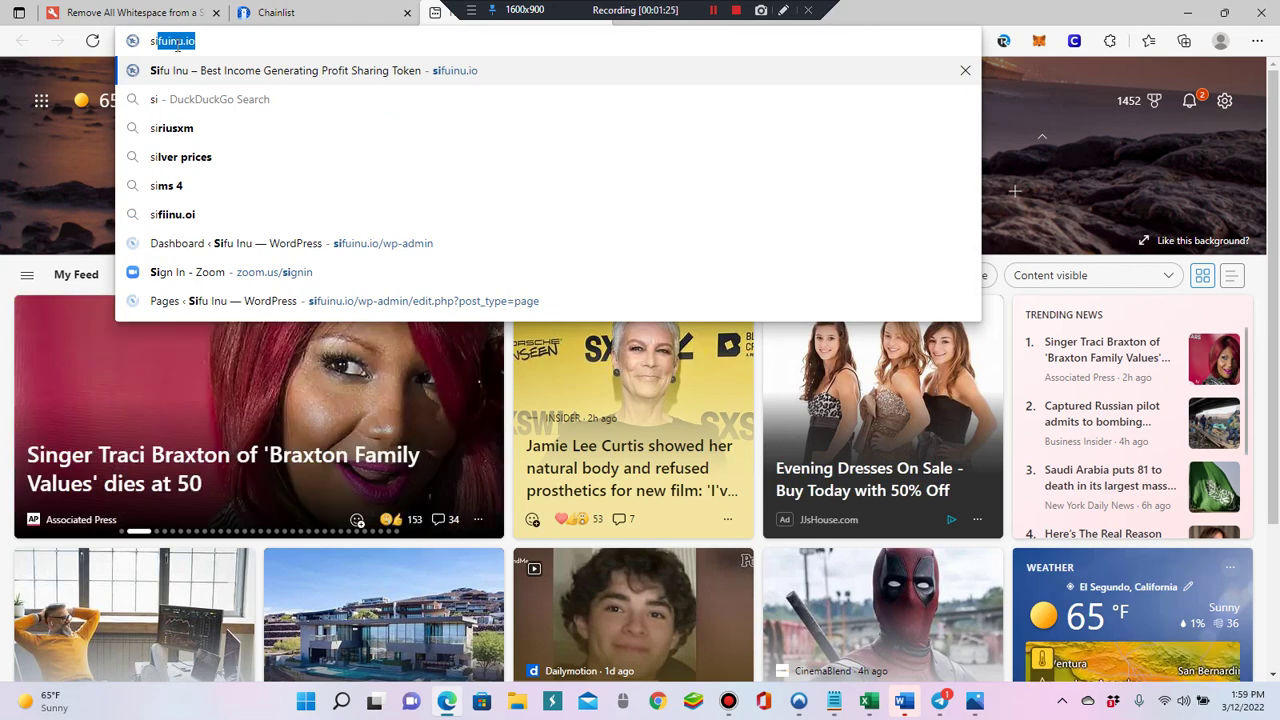
key("Right")
key("Return")
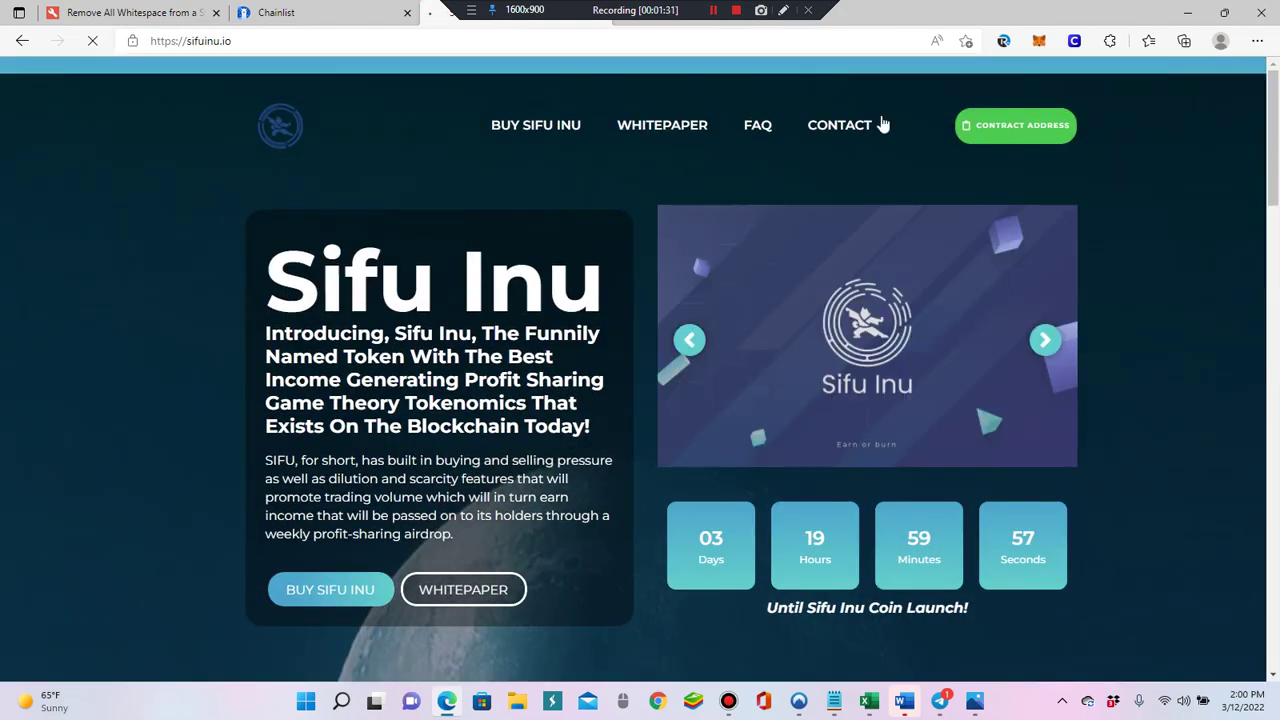
Copy the SIFU contract address and scroll MetaMask's Binance Smart Chain asset list to the end.
left_click(1033, 136)
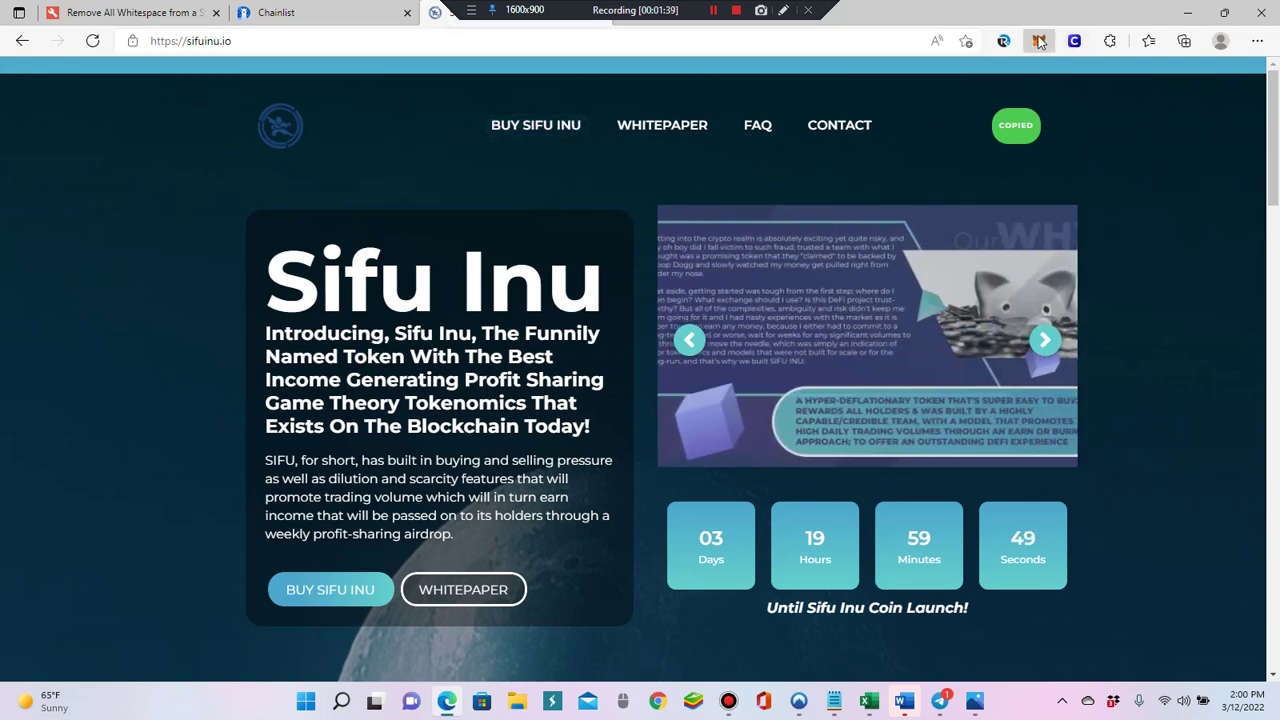
left_click(1039, 41)
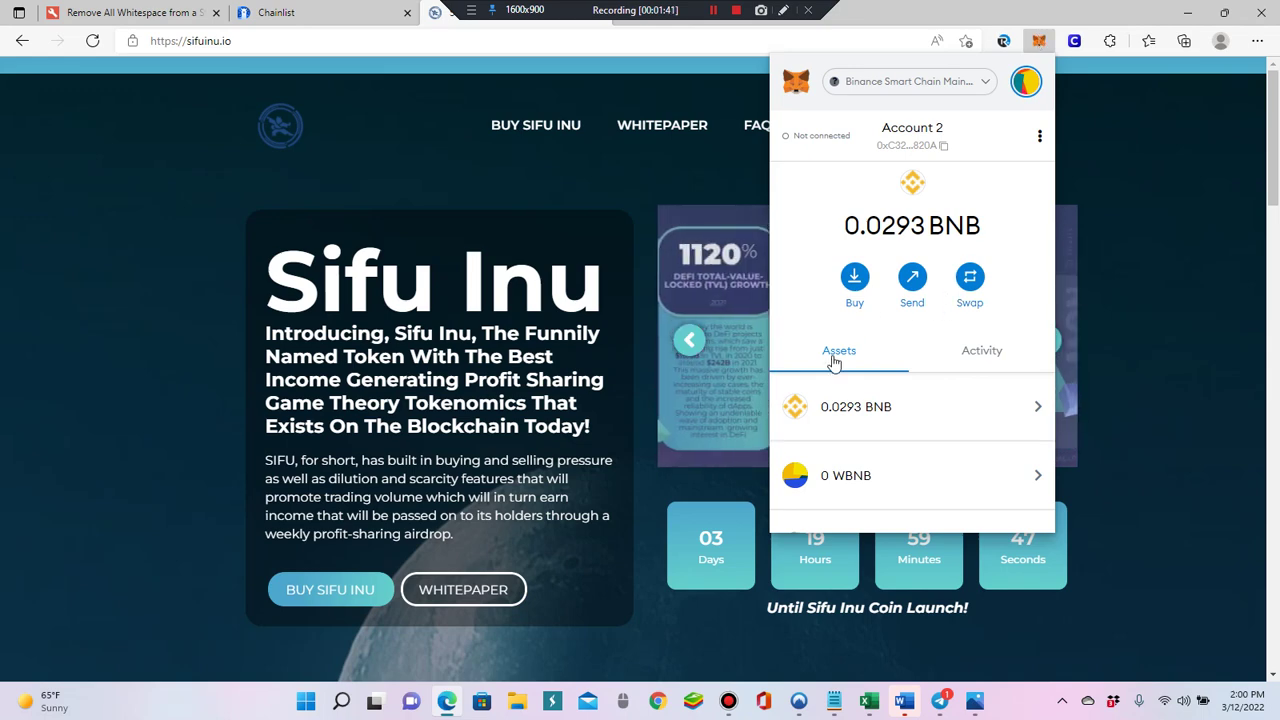
scroll(840, 368, "down", 3)
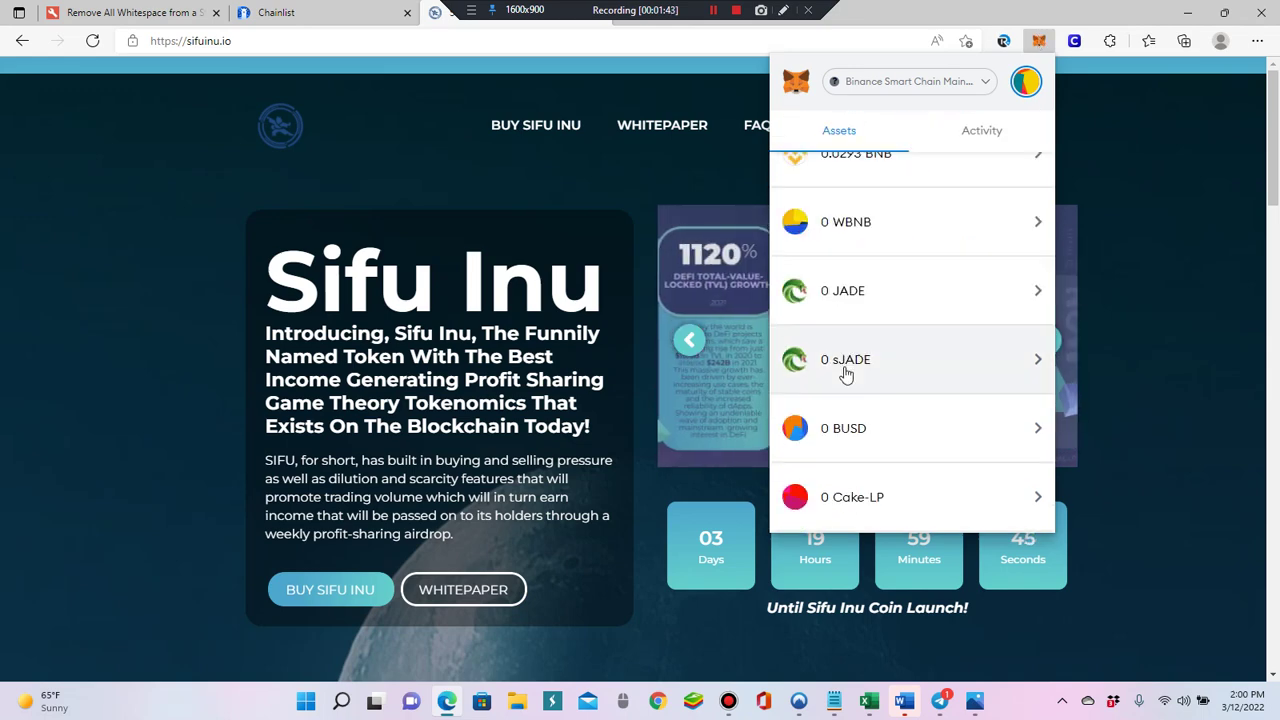
scroll(847, 374, "down", 3)
scroll(849, 374, "down", 3)
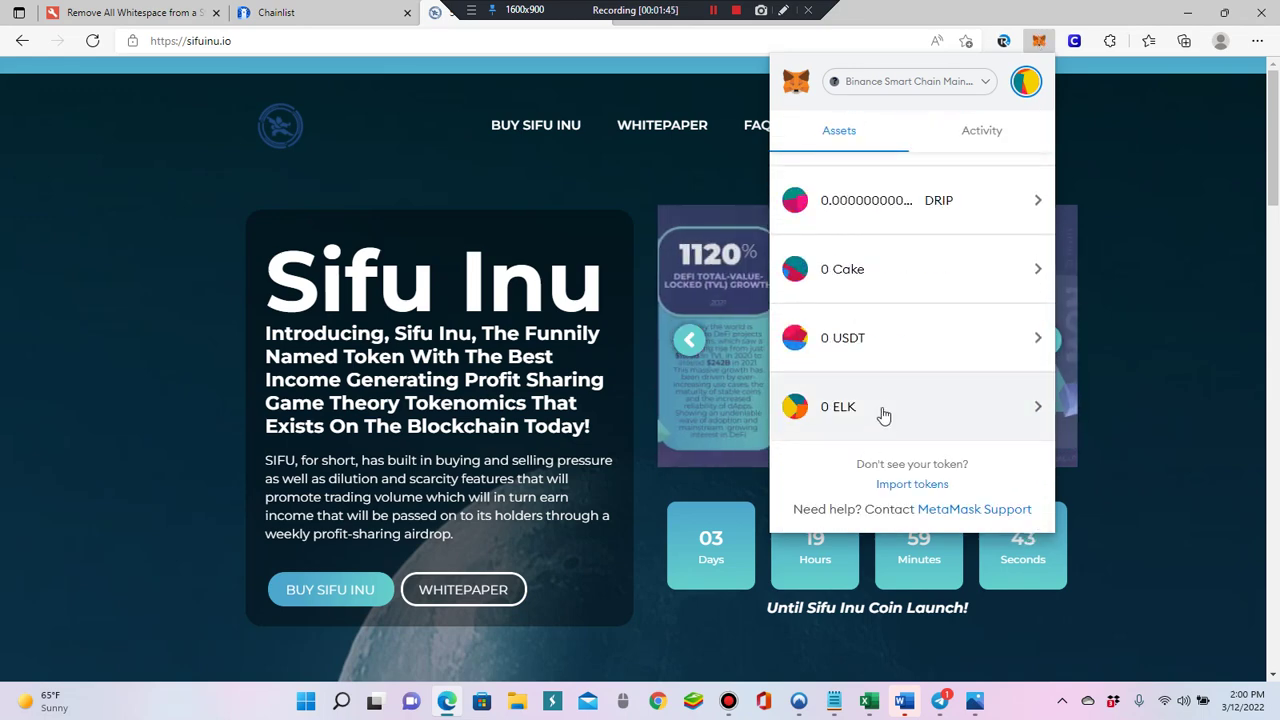
scroll(885, 410, "up", 1)
scroll(886, 409, "down", 1)
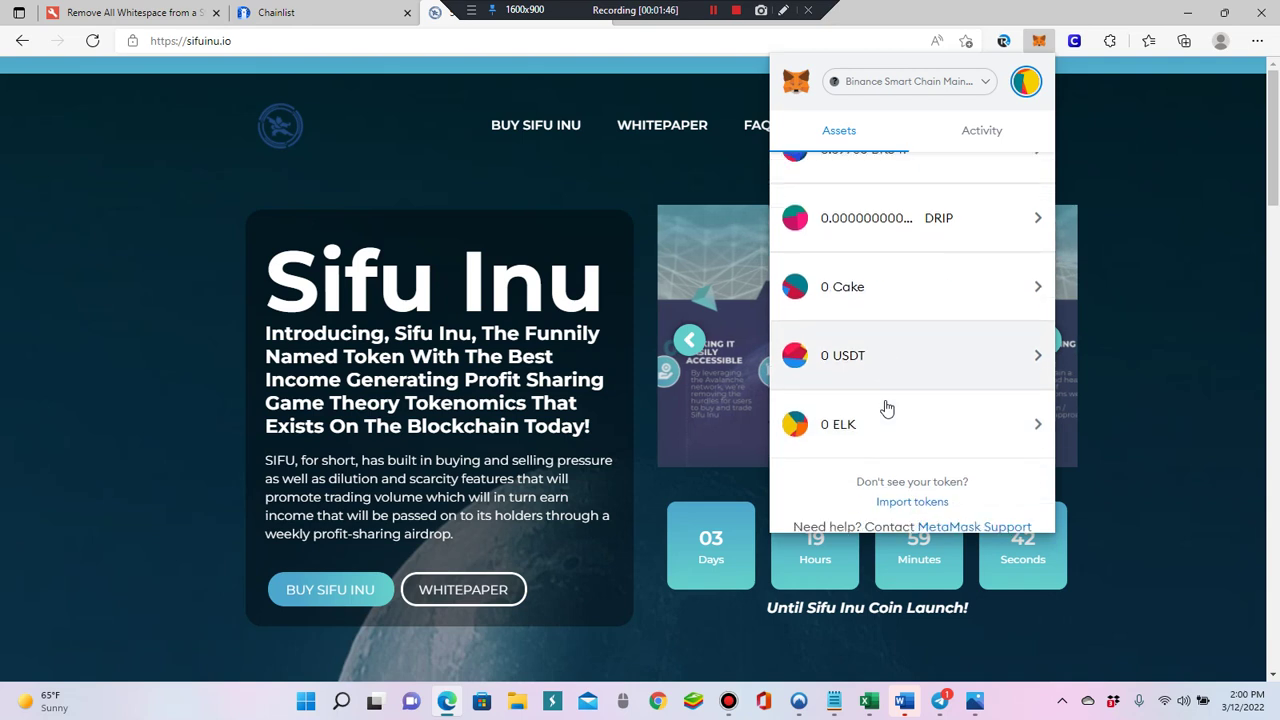
Paste the SIFU contract address into Import tokens and import the 151431329 SIFU token.
left_click(908, 488)
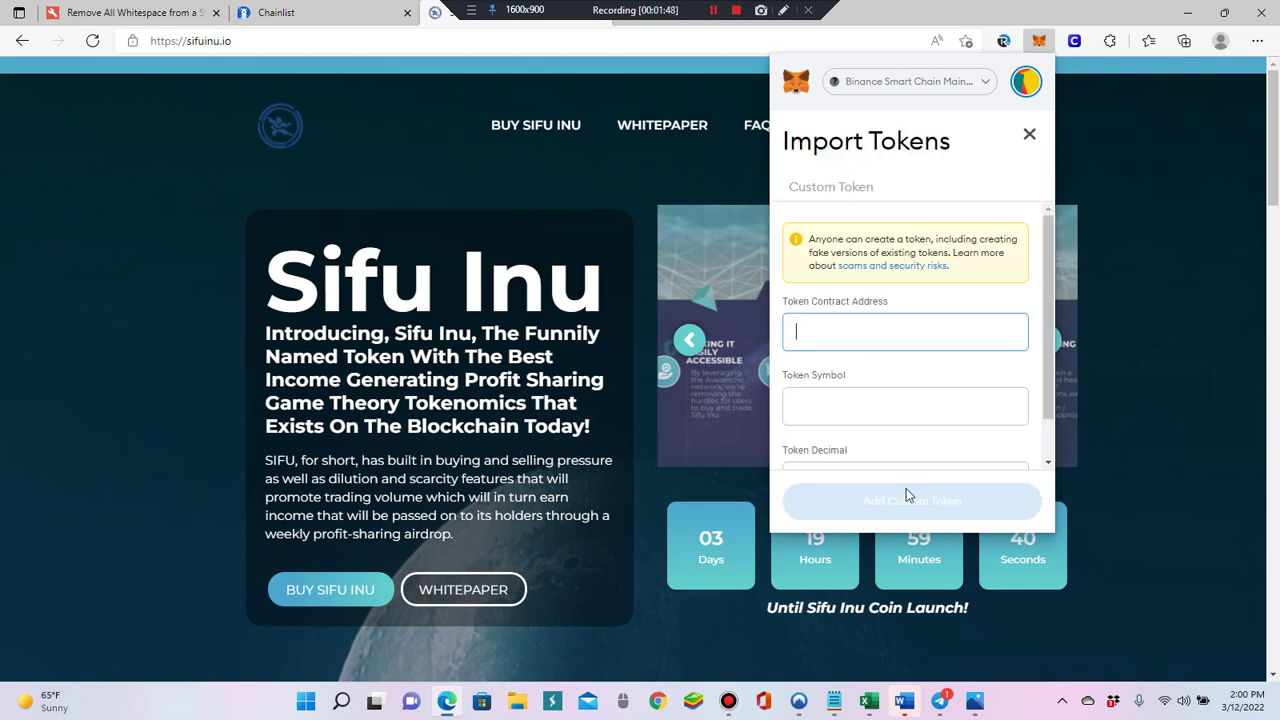
right_click(806, 335)
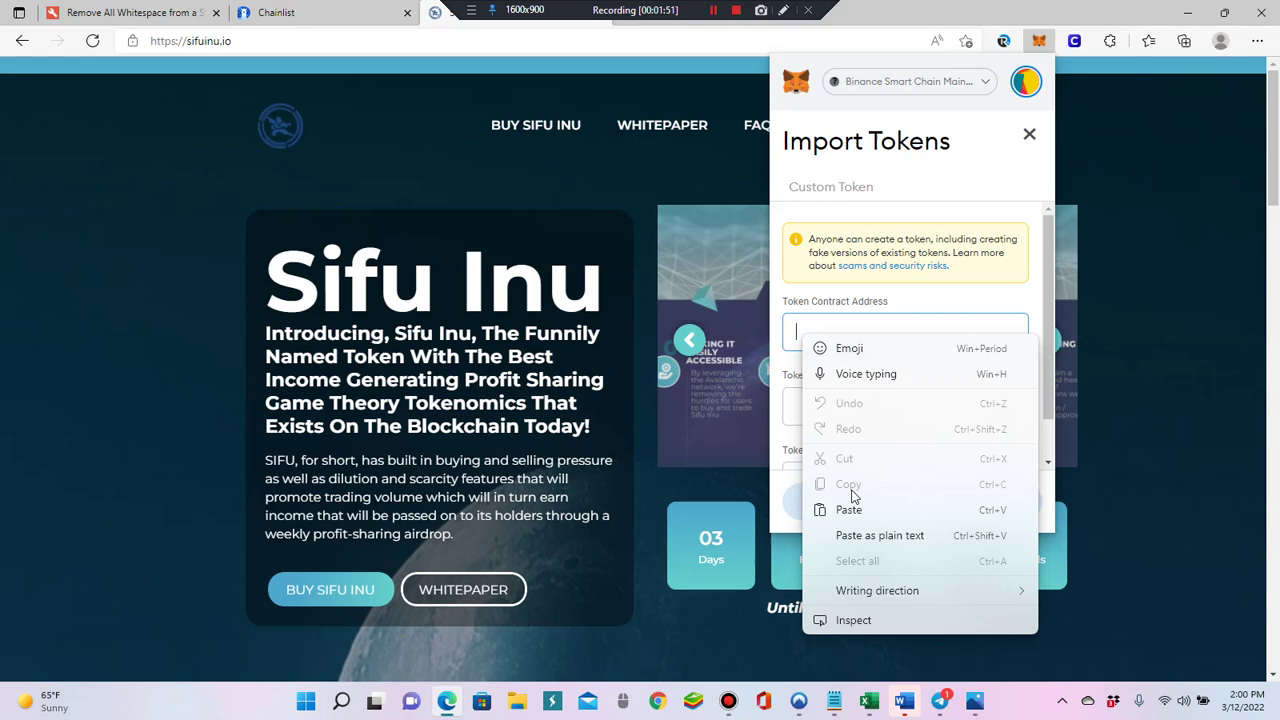
left_click(858, 510)
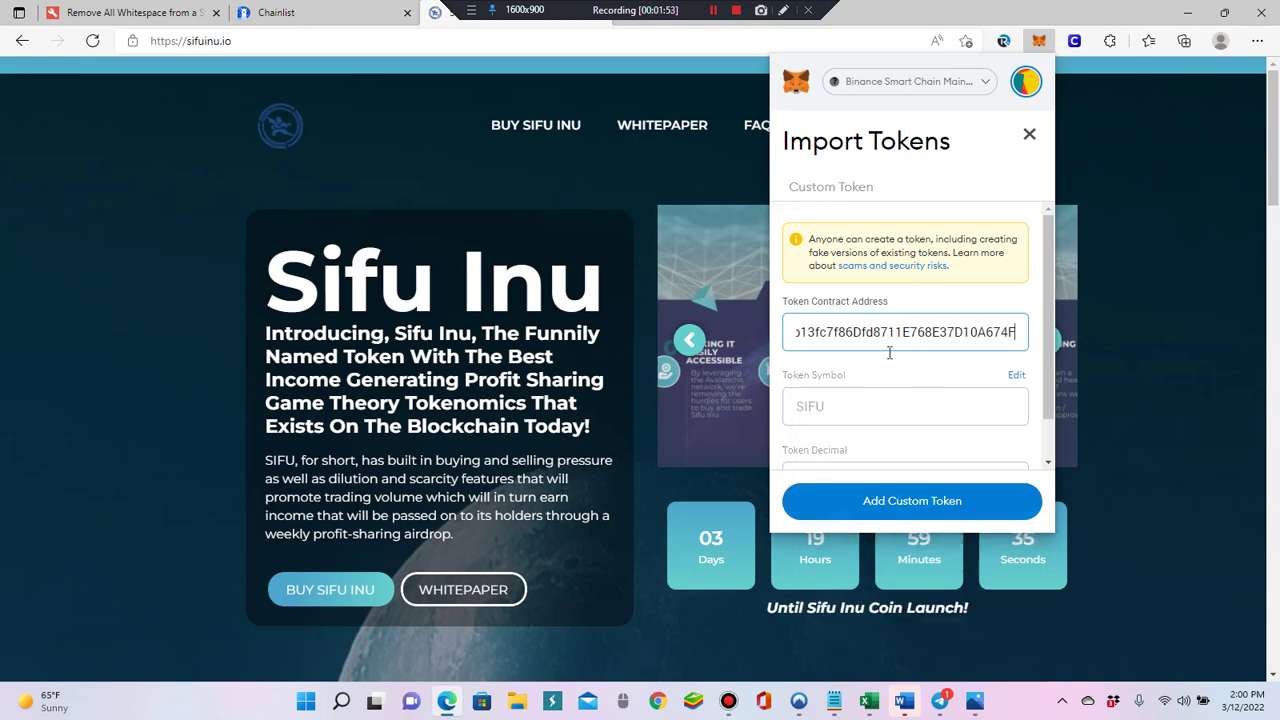
left_click(878, 506)
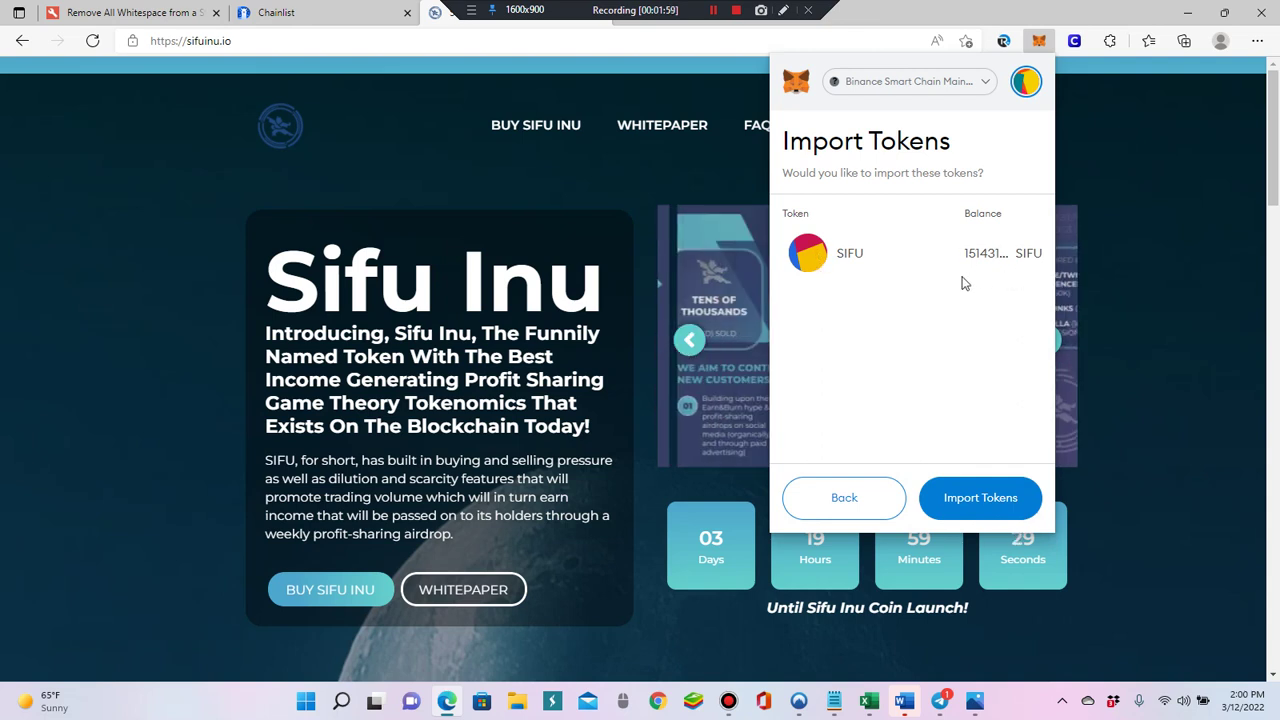
left_click(967, 502)
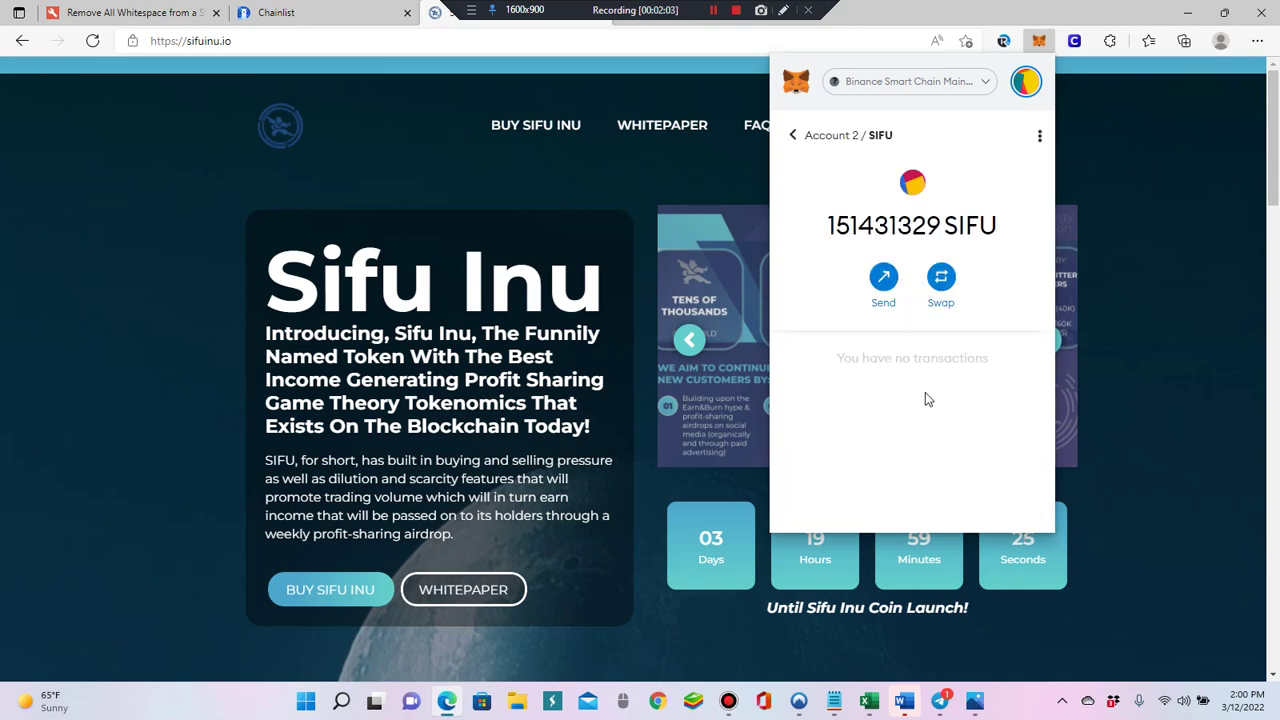
Return from the SIFU token page to the account overview showing 0.0293 BNB.
left_click(795, 136)
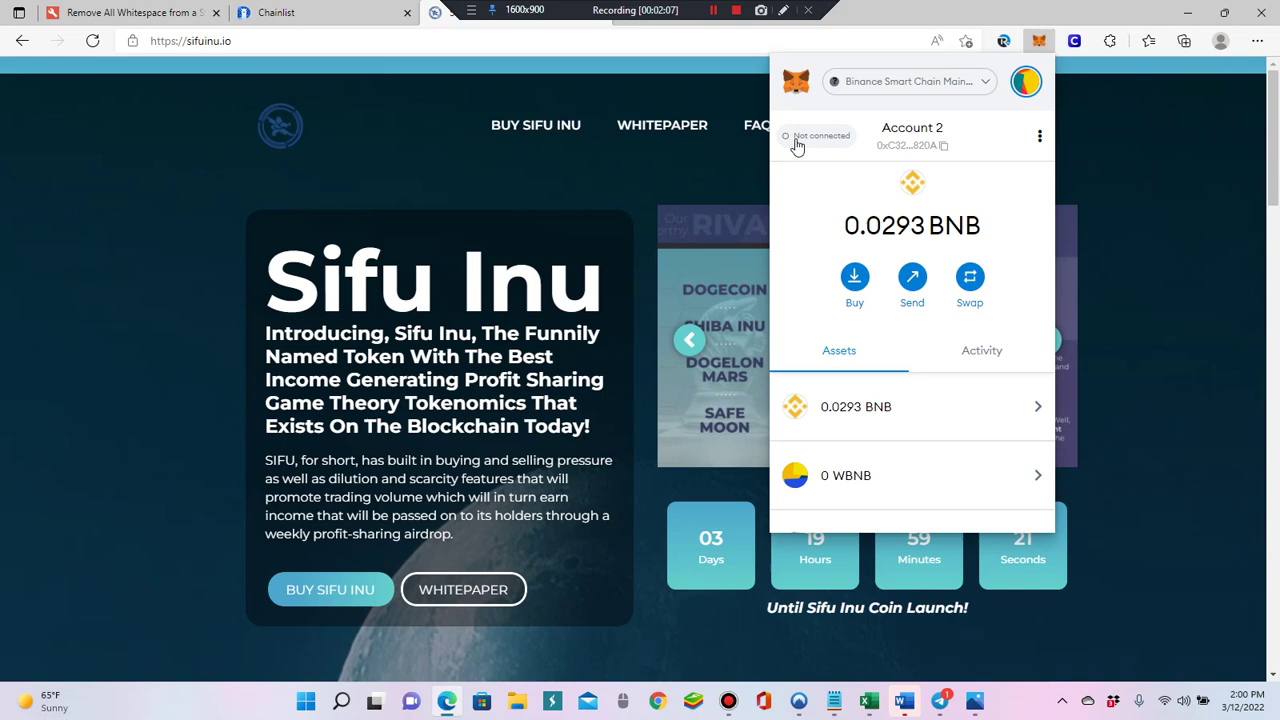
scroll(1005, 244, "down", 3)
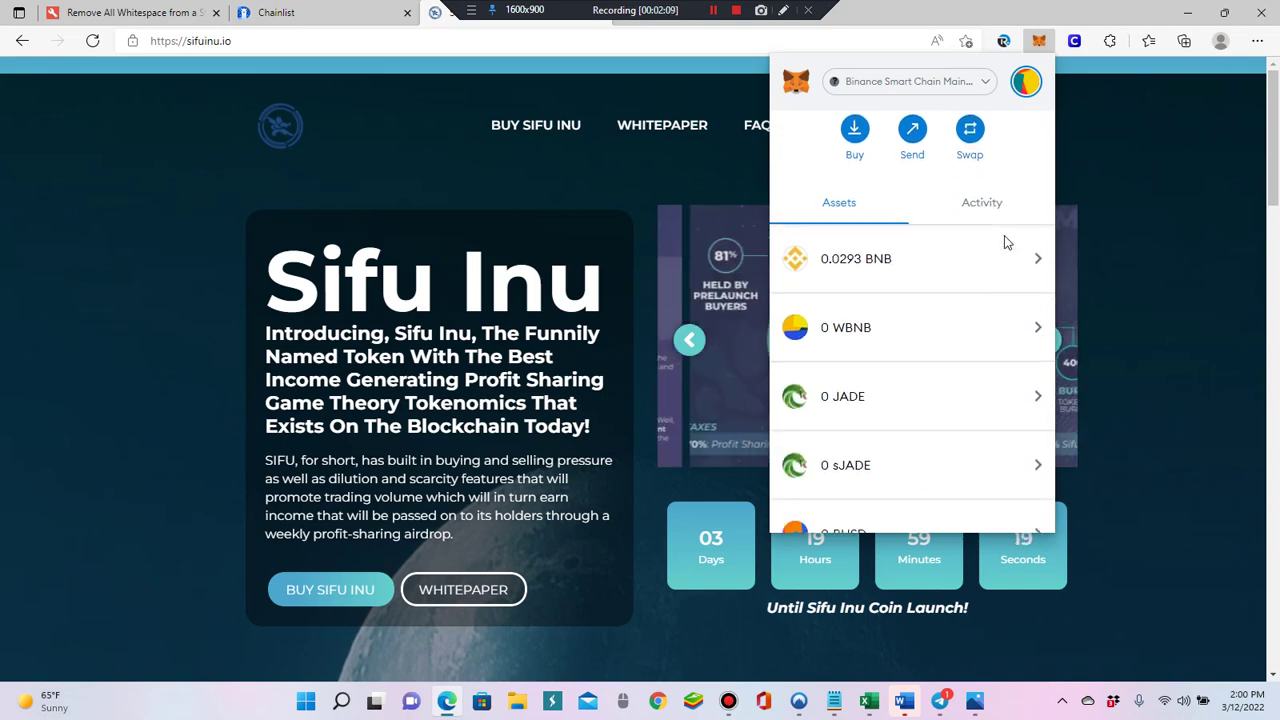
scroll(1005, 244, "up", 3)
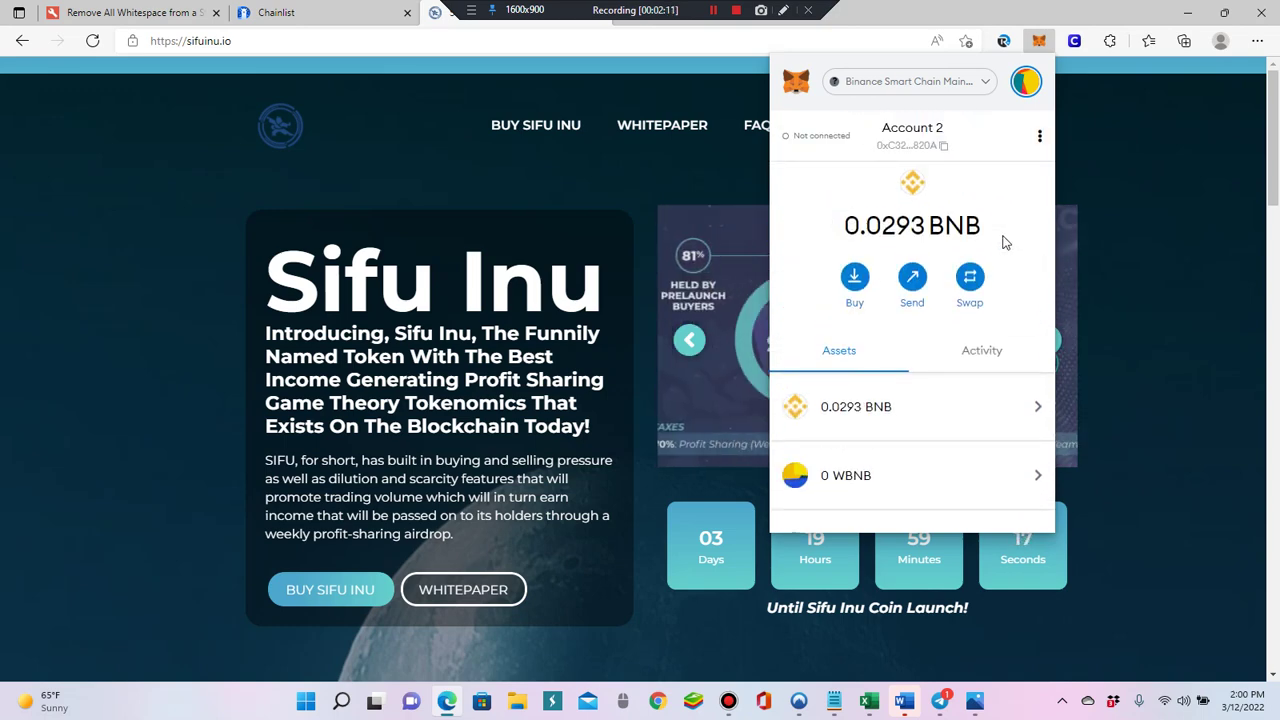
Dismiss the MetaMask popup, leaving the Sifu Inu homepage and countdown in view.
left_click(196, 246)
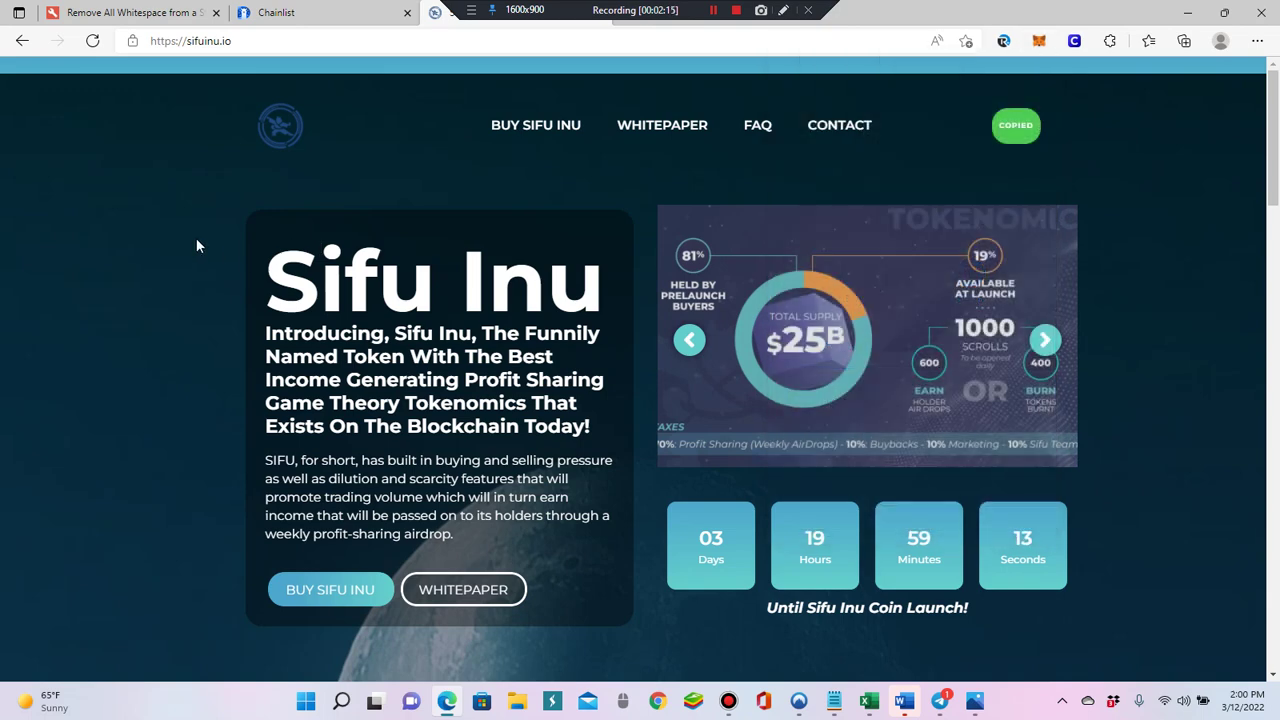
scroll(196, 238, "down", 2)
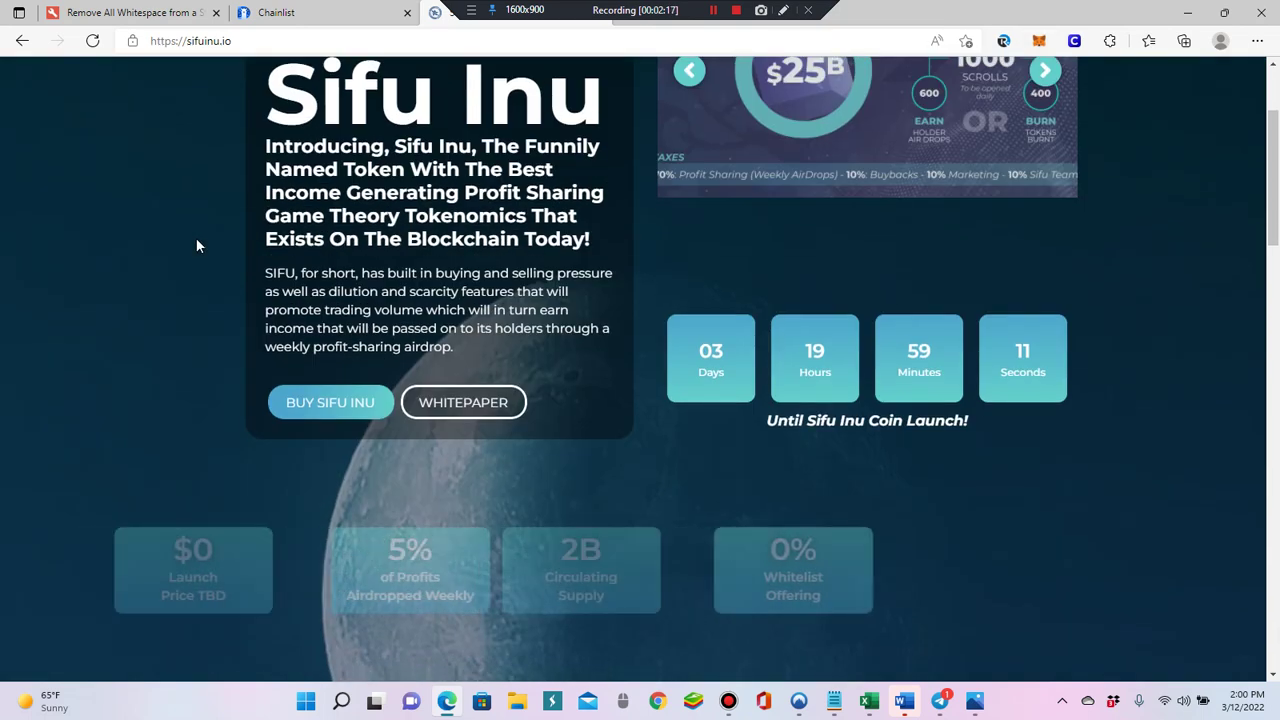
scroll(196, 238, "up", 2)
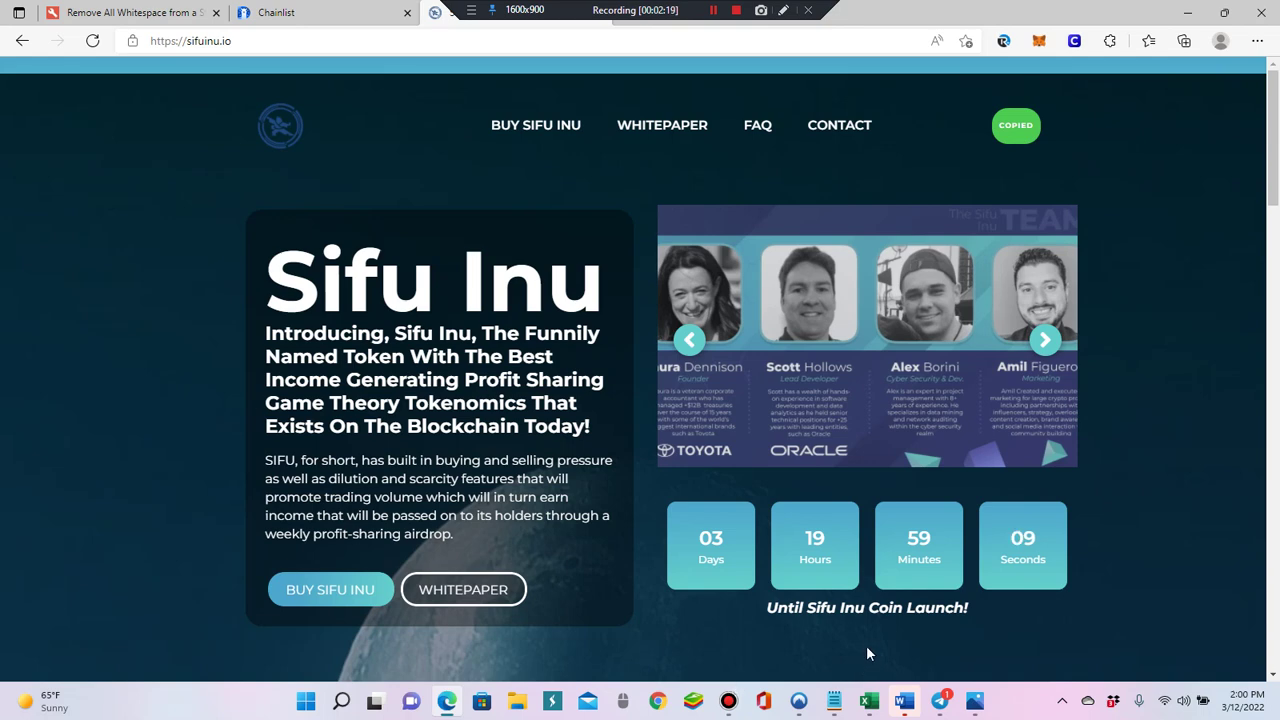